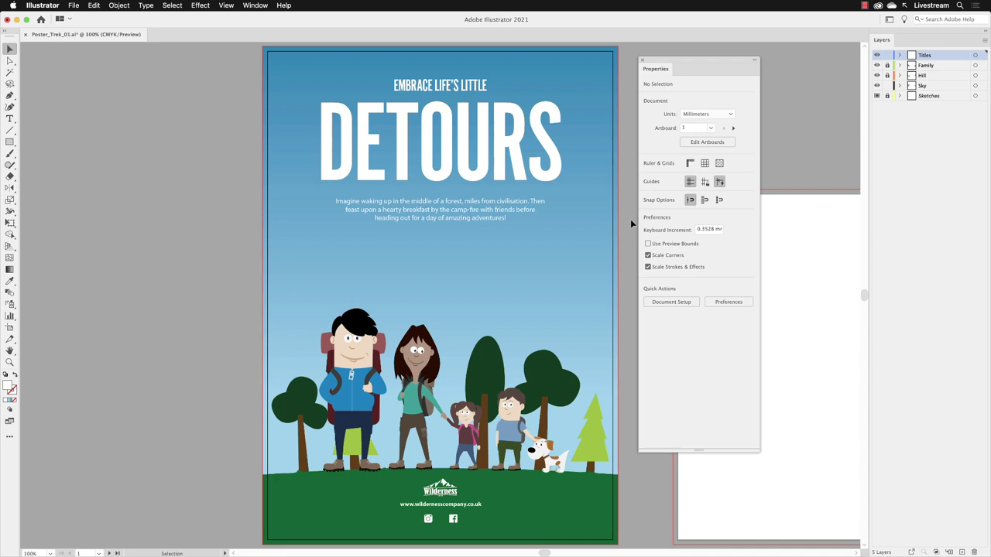
Select the white 200 pt DETOURS headline above the family illustration.
left_click(482, 151)
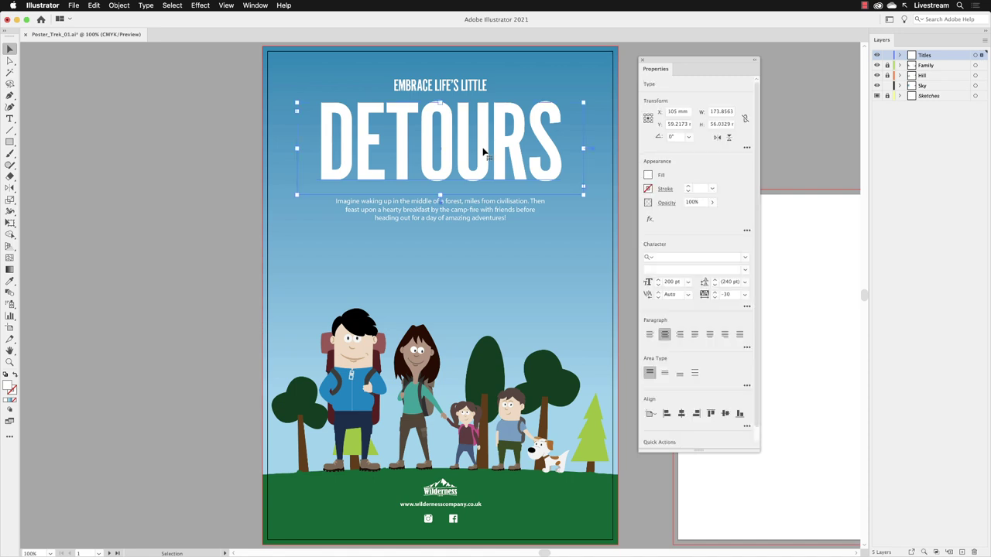
Apply an Arc warp from the Warp effects, opening Warp Options at 50% bend.
left_click(650, 220)
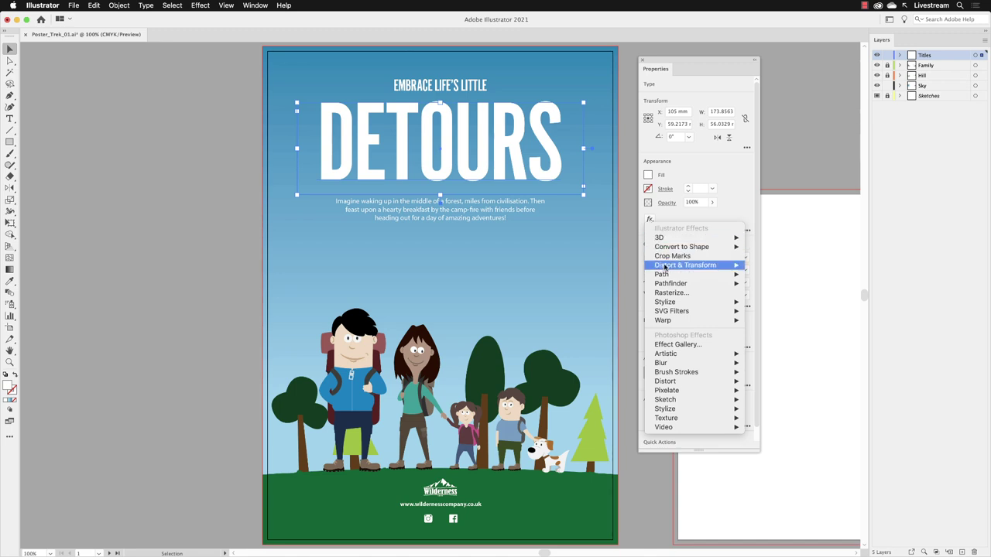
mouse_move(674, 322)
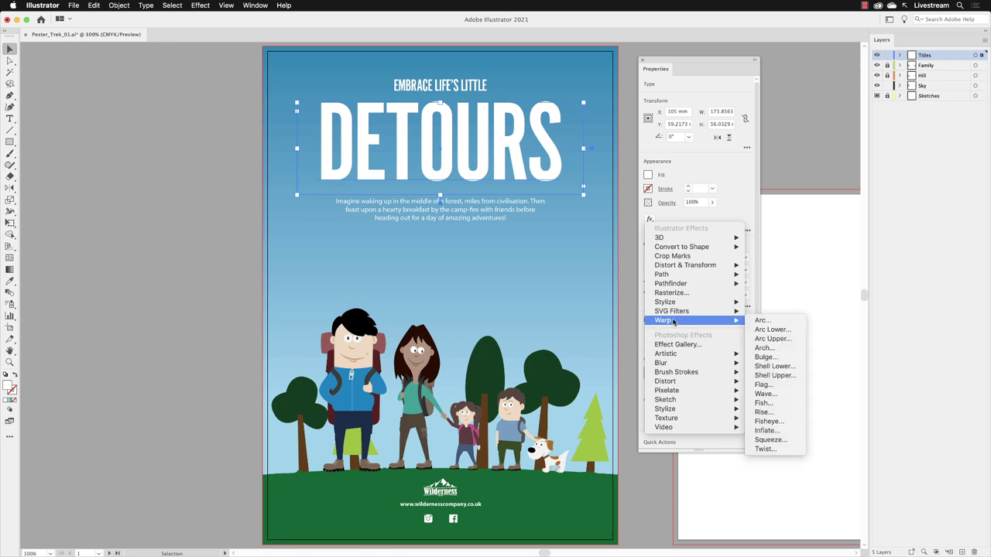
left_click(774, 321)
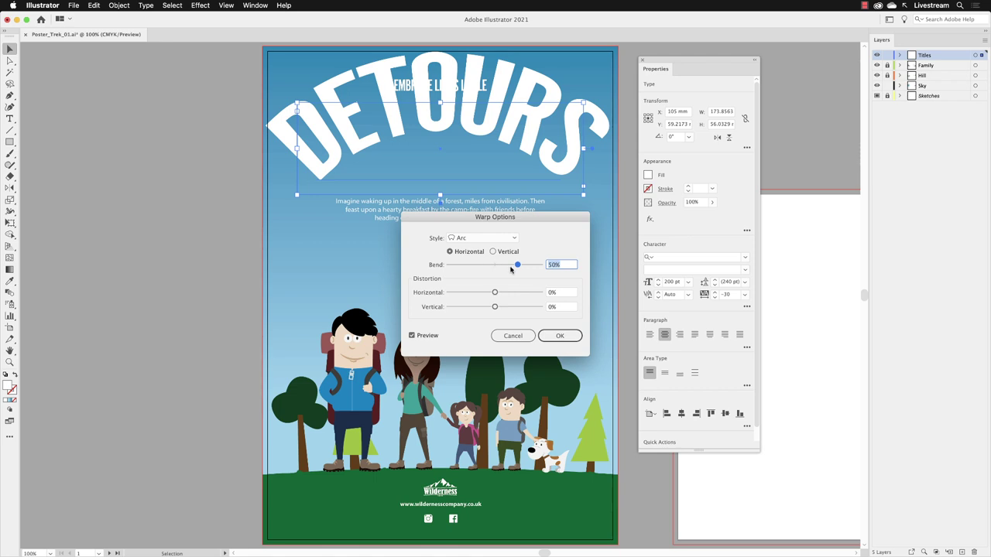
Strengthen the arc bend and compare the result with Preview off and on.
left_click_drag(516, 266, 535, 267)
left_click(411, 336)
left_click(411, 336)
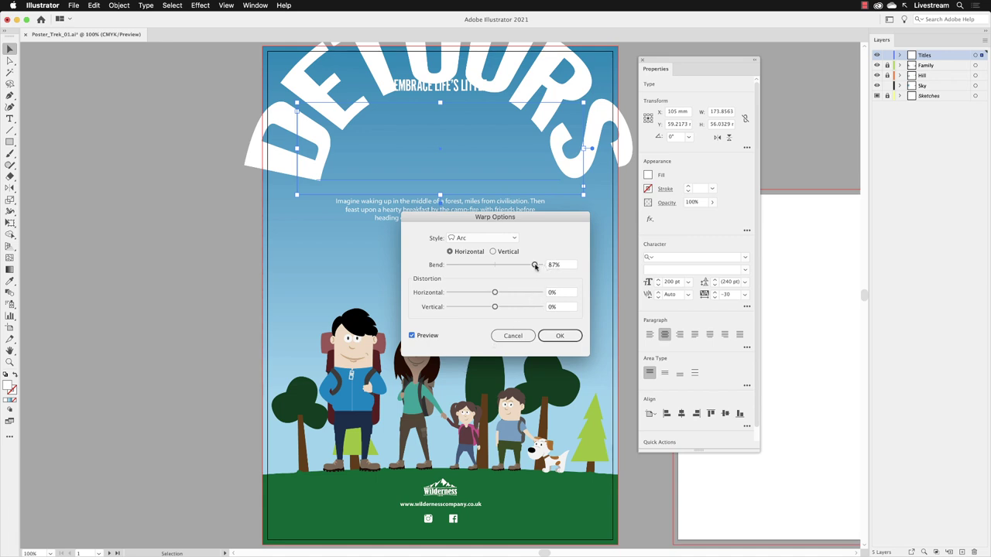
Try gentler, reverse and upward bends on DETOURS, settling back near 50%.
mouse_move(534, 266)
left_mouse_down()
mouse_move(508, 265)
mouse_move(544, 264)
left_mouse_up()
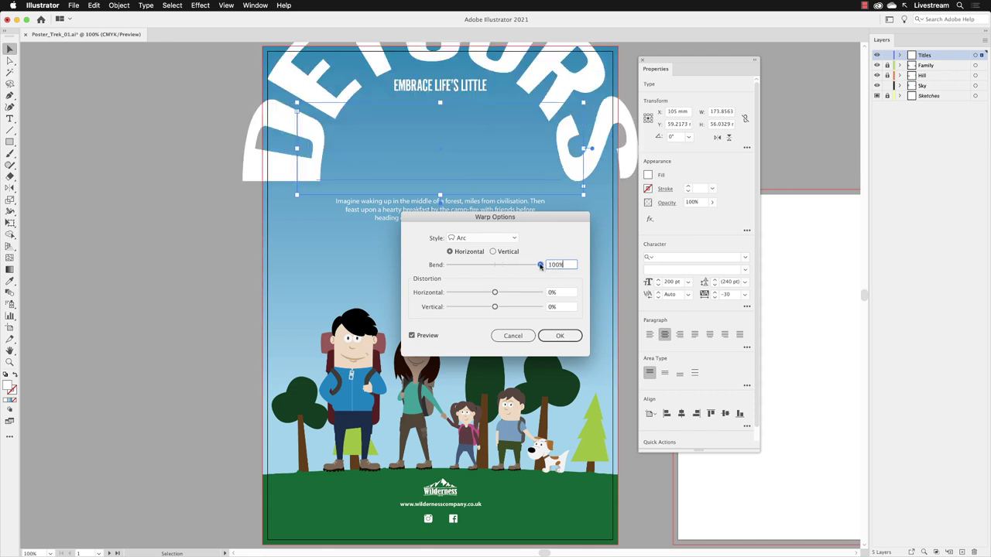
left_click_drag(540, 266, 518, 265)
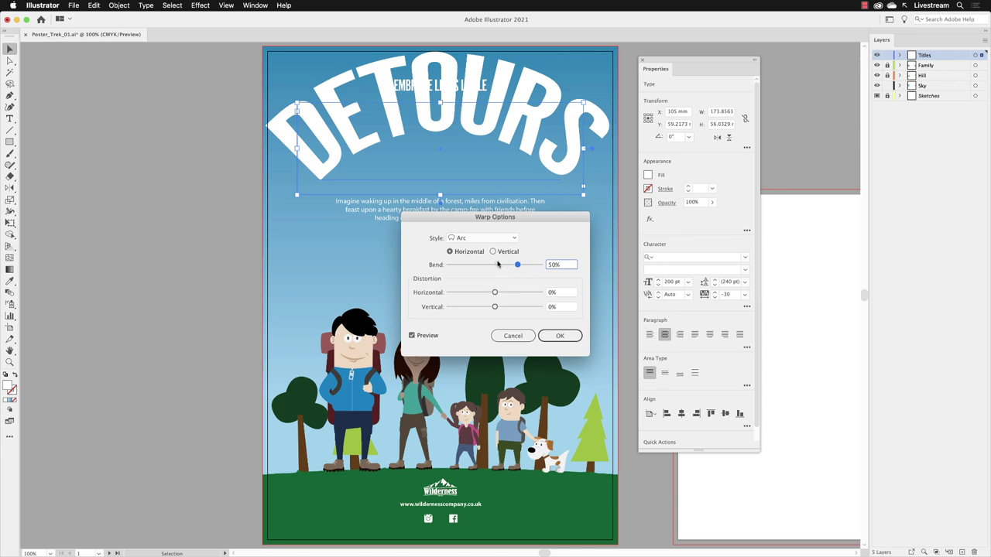
left_click_drag(517, 265, 490, 266)
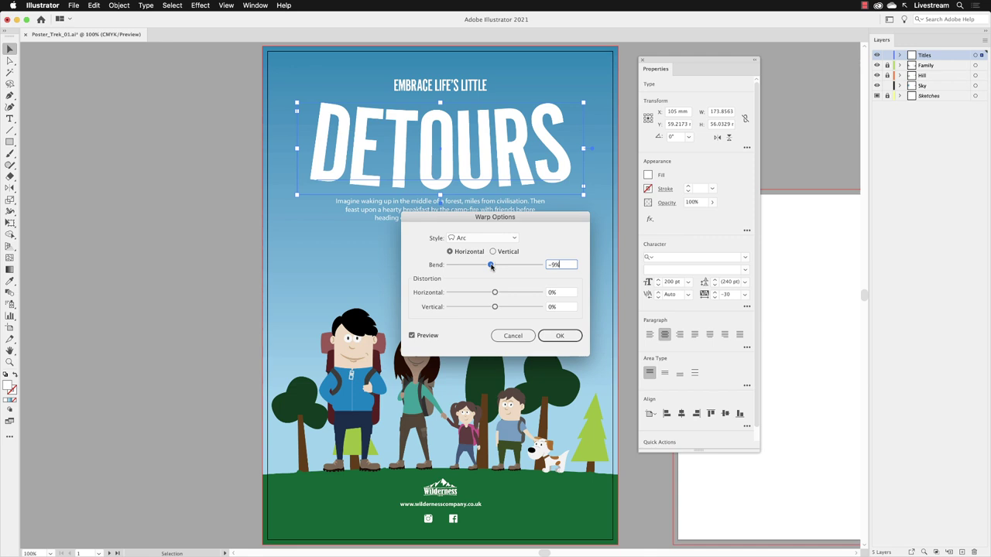
left_click_drag(490, 266, 517, 266)
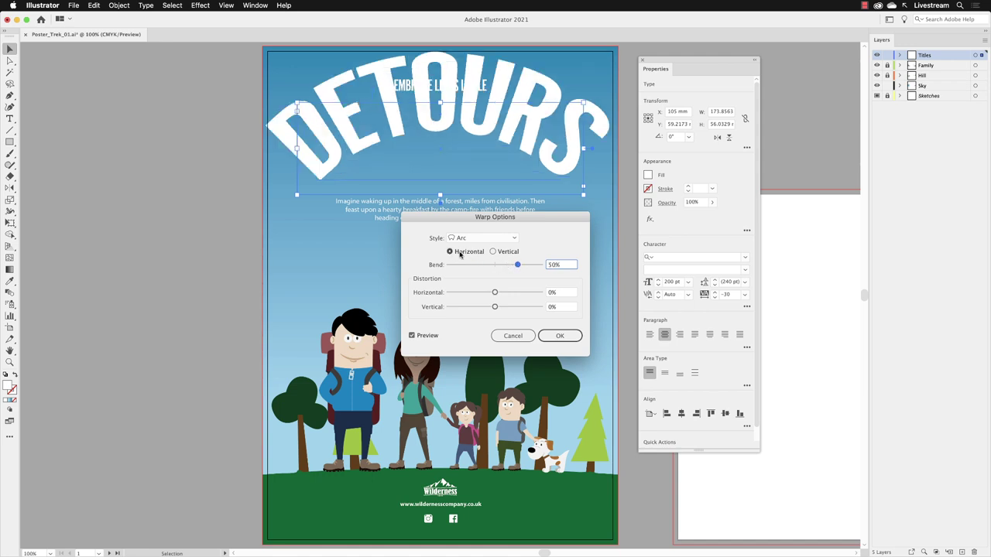
Try a lighter vertical arc, then return to horizontal at 50% bend with 7% vertical distortion.
left_click(492, 252)
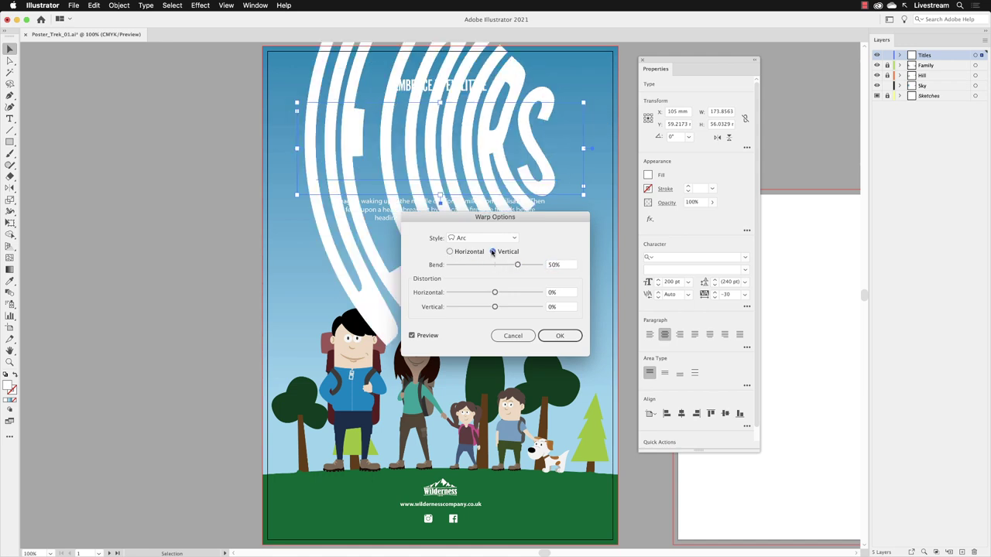
left_click_drag(517, 265, 501, 265)
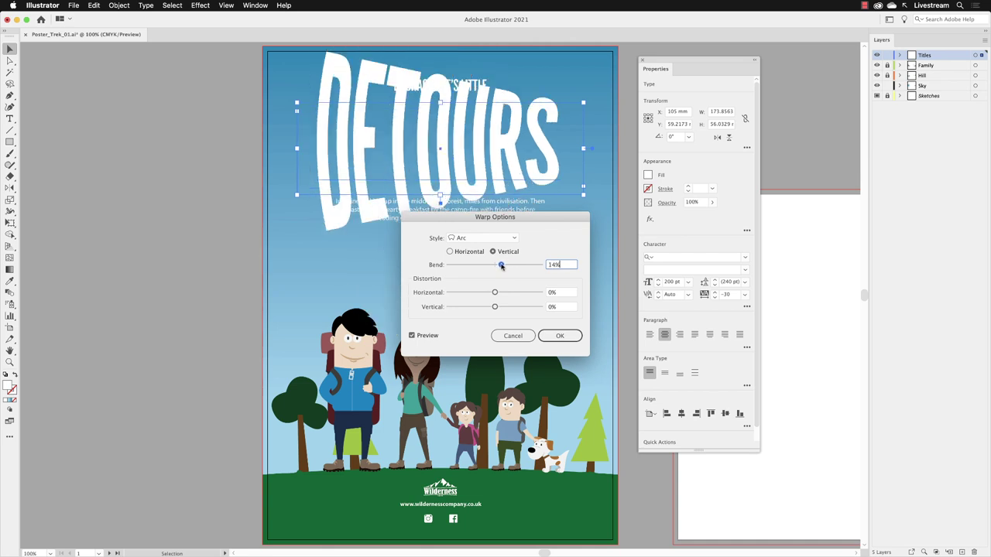
left_click(451, 252)
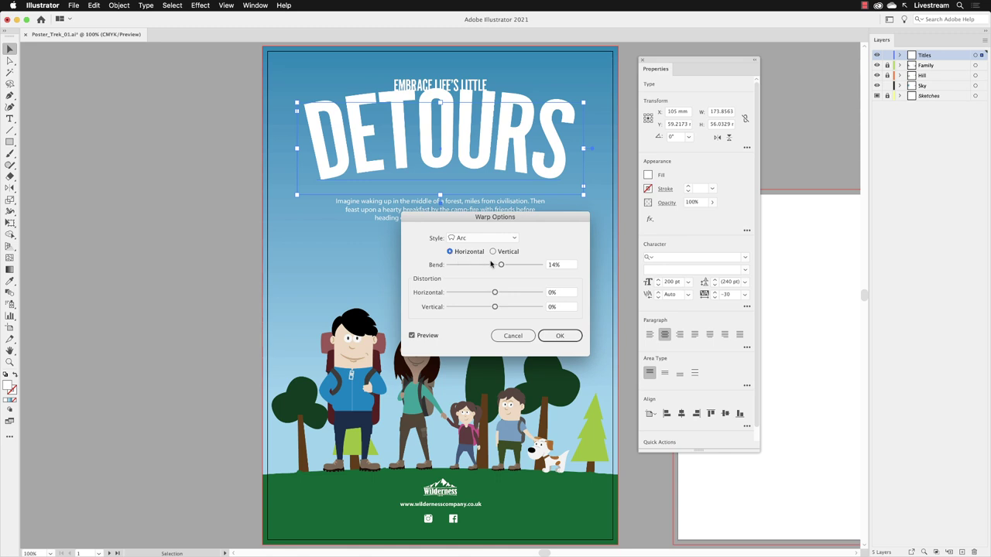
left_click_drag(501, 264, 519, 265)
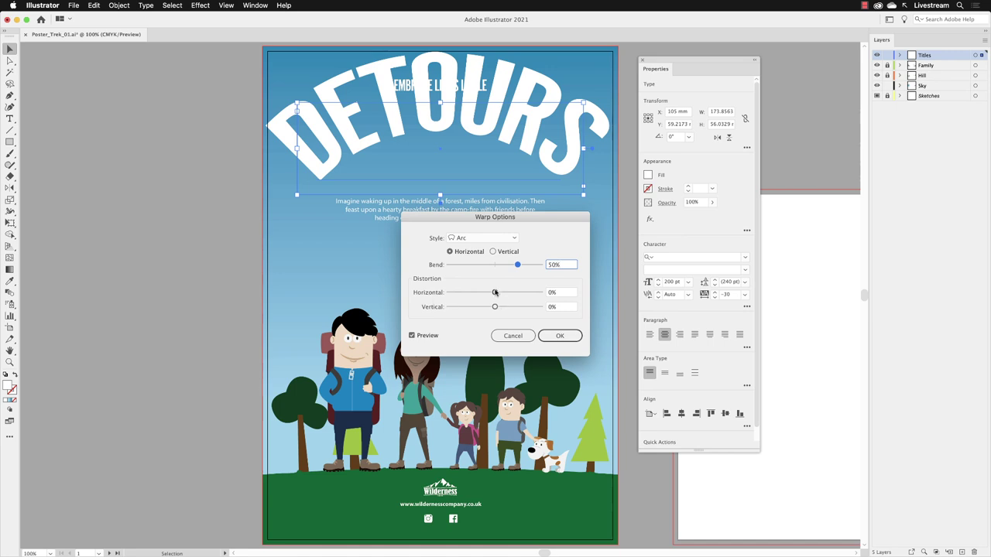
mouse_move(495, 292)
left_mouse_down()
mouse_move(526, 294)
mouse_move(493, 294)
mouse_move(496, 308)
mouse_move(509, 308)
mouse_move(498, 307)
left_mouse_up()
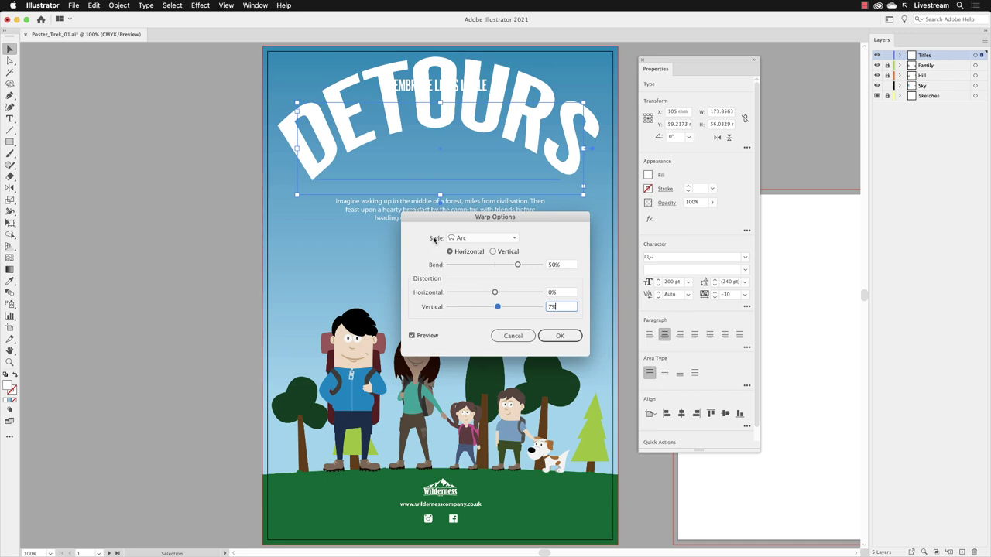
Try the Fish warp style, then switch back to Arc.
left_click(507, 238)
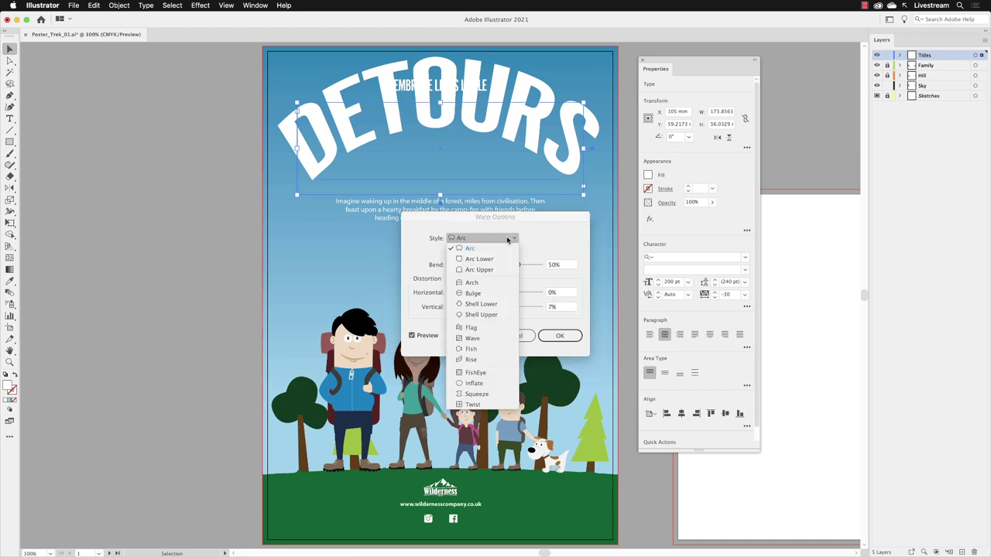
left_click(486, 349)
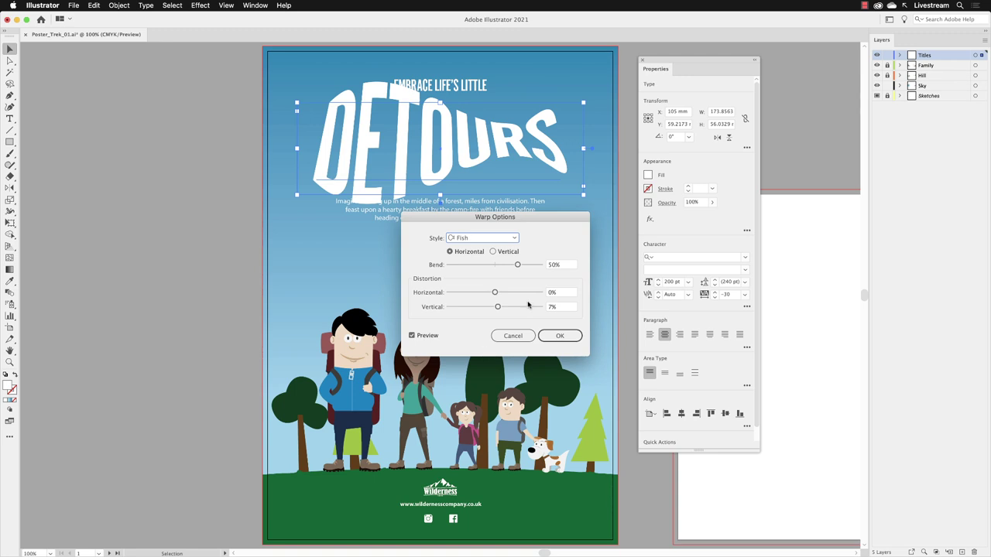
left_click(502, 238)
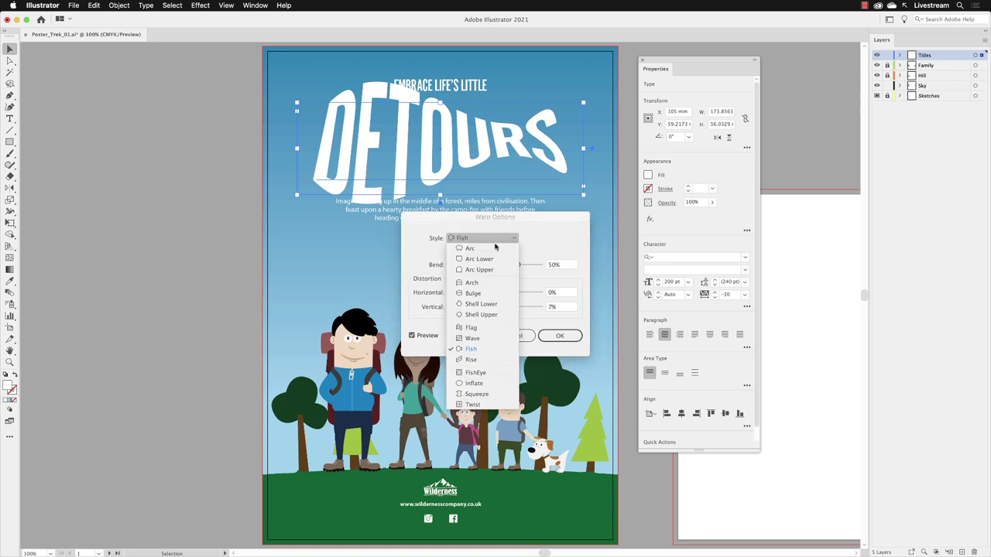
left_click(492, 248)
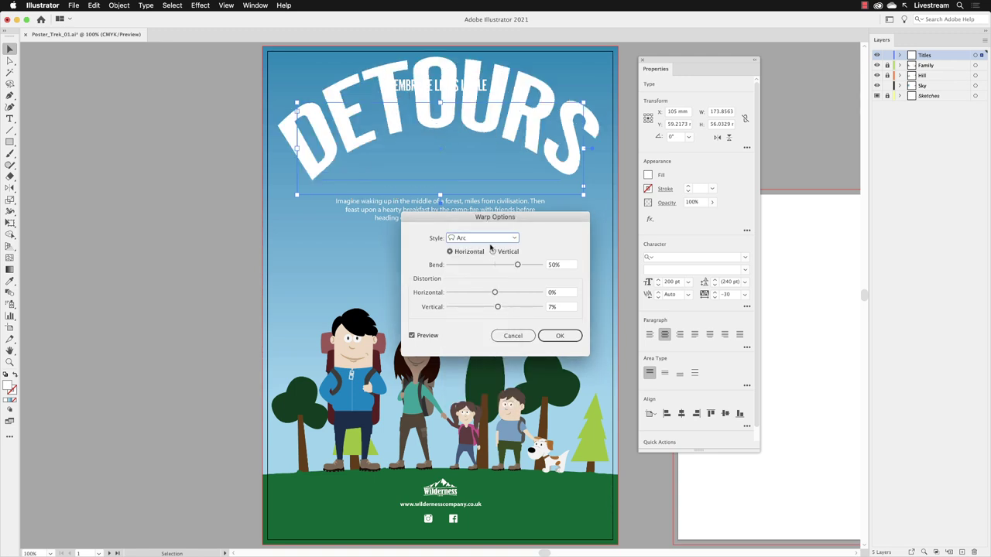
Reduce the bend to 15% and raise vertical distortion to 10%.
left_click_drag(517, 265, 500, 266)
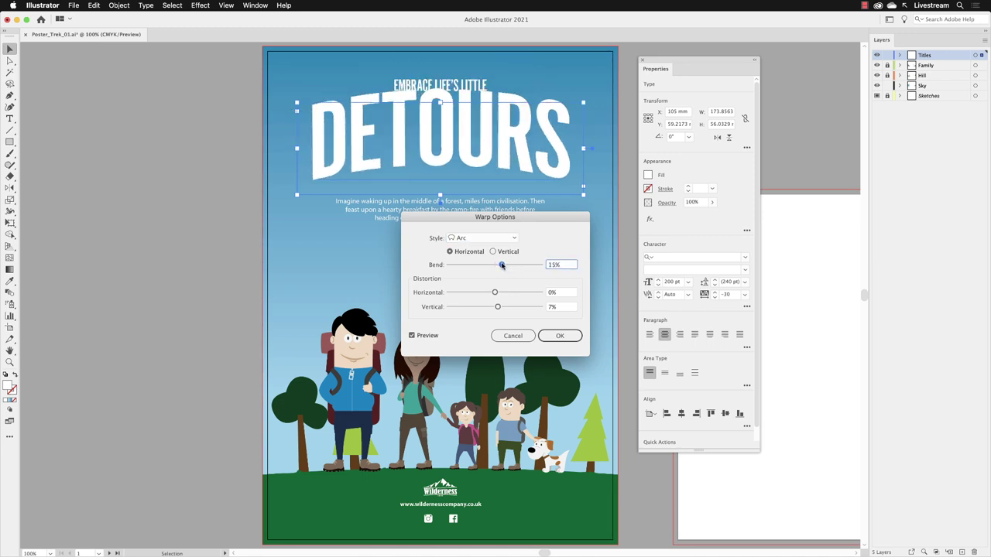
left_click(498, 307)
left_click_drag(497, 307, 499, 308)
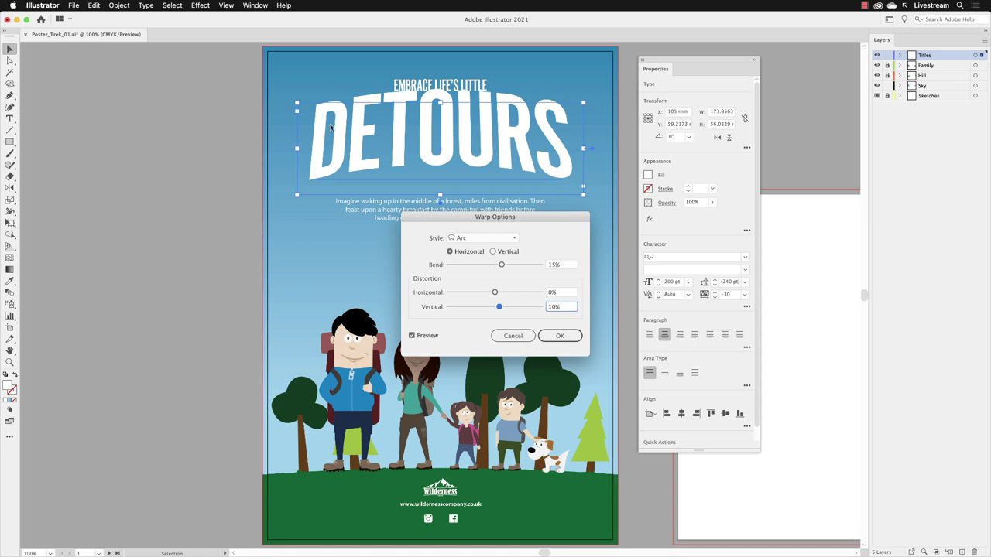
Commit the Arc warp and confirm DETOURS still edits as live text.
left_click(554, 336)
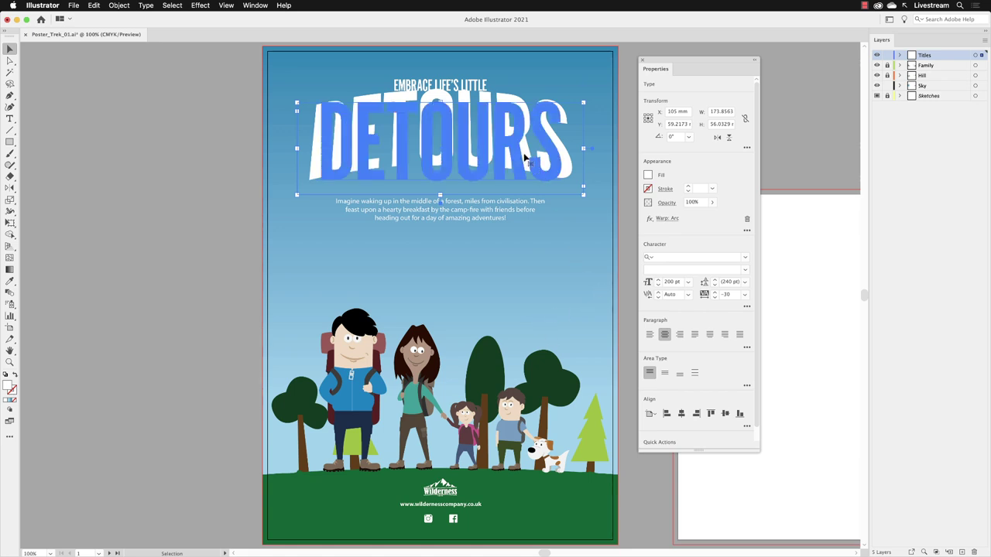
double_click(442, 144)
left_click_drag(560, 137, 317, 136)
key("Escape")
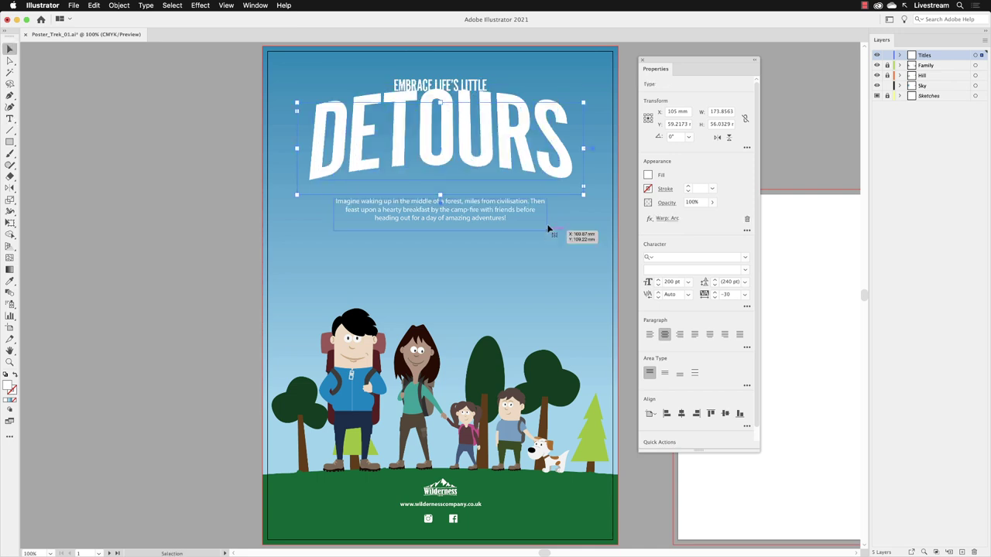
Leave the Warp: Arc settings unchanged and nudge DETOURS down to Y 66.2733 mm.
left_click(664, 219)
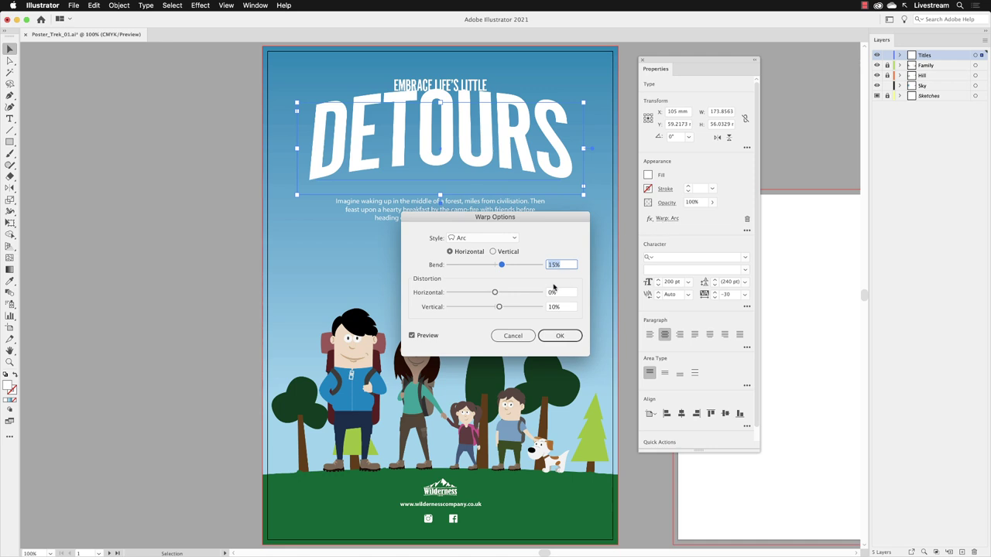
left_click(526, 338)
left_click_drag(524, 128, 525, 128)
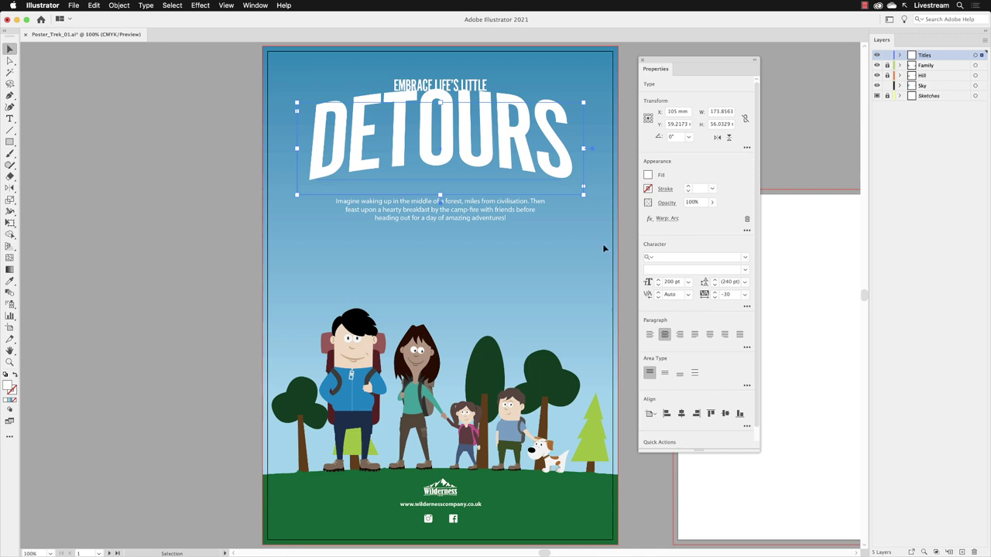
key("Down")
key("Down")
key("Down")
key("Down")
key("Down")
key("Down")
key("Down")
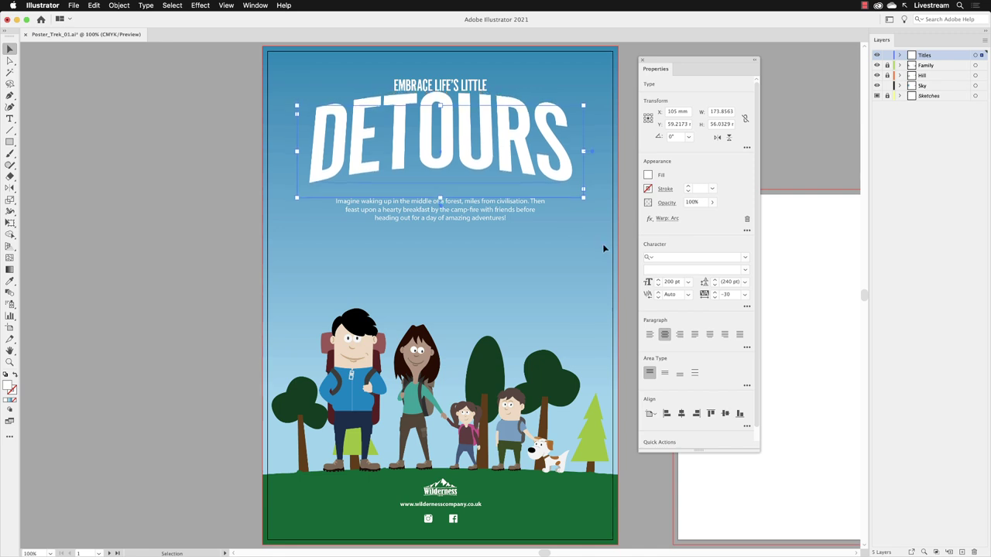
key("Down")
key("Down")
key("Down")
key("Down")
key("Down")
key("Down")
key("Down")
key("Down")
key("Down")
key("Down")
key("Down")
key("Down")
key("Down")
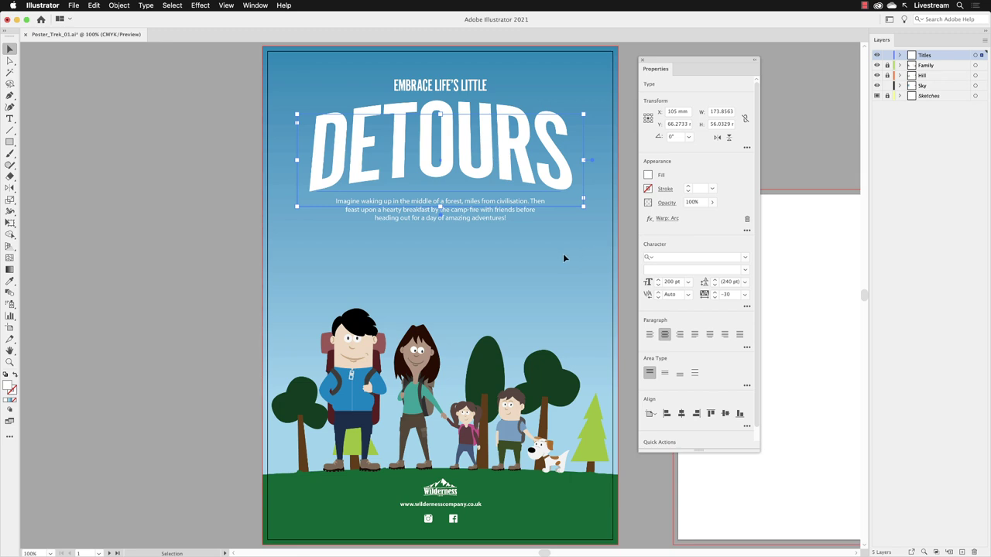
left_click(154, 235)
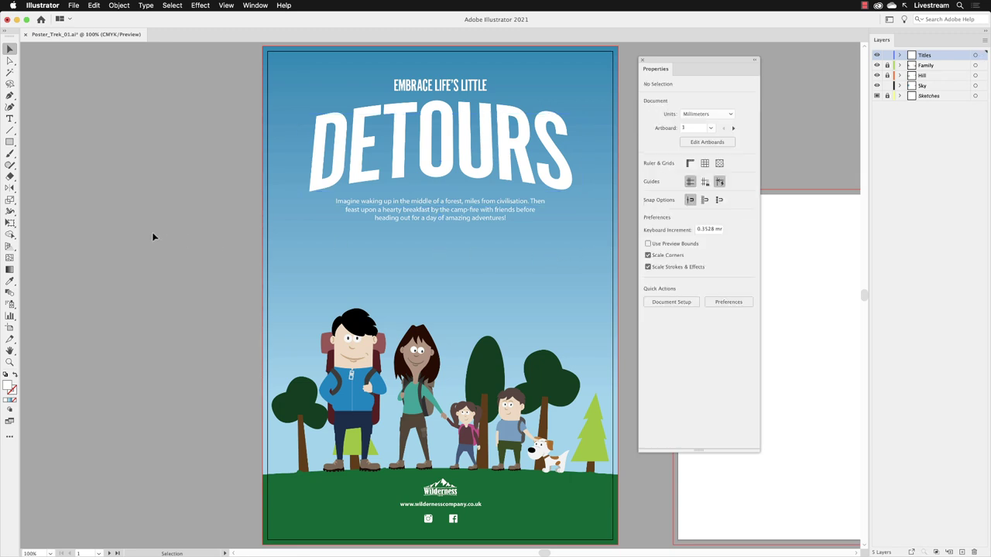